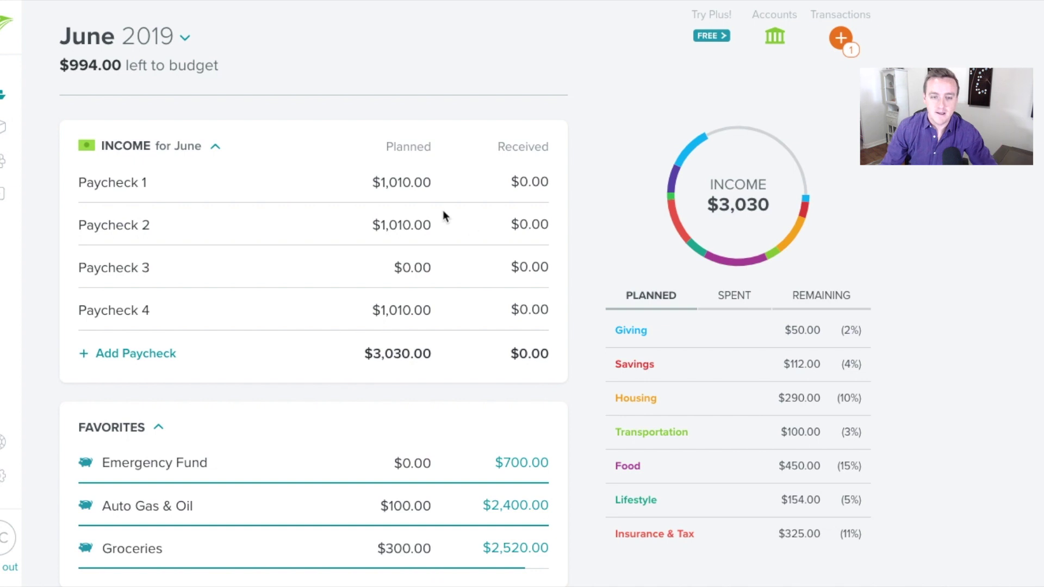
Step: Scroll the June 2019 budget down and back up to review the planned income
scroll(434, 383, "down", 1)
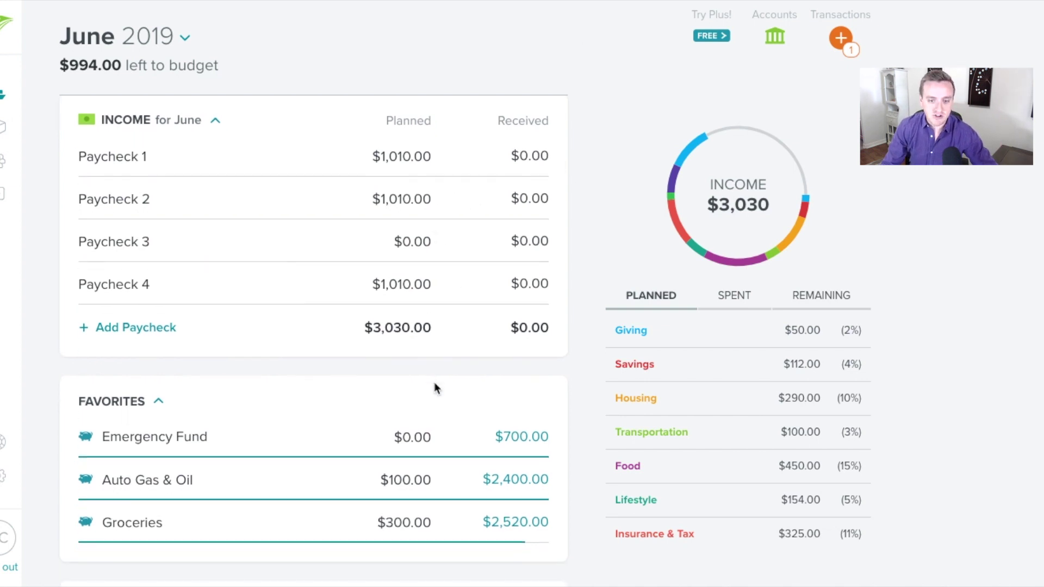
scroll(434, 388, "up", 1)
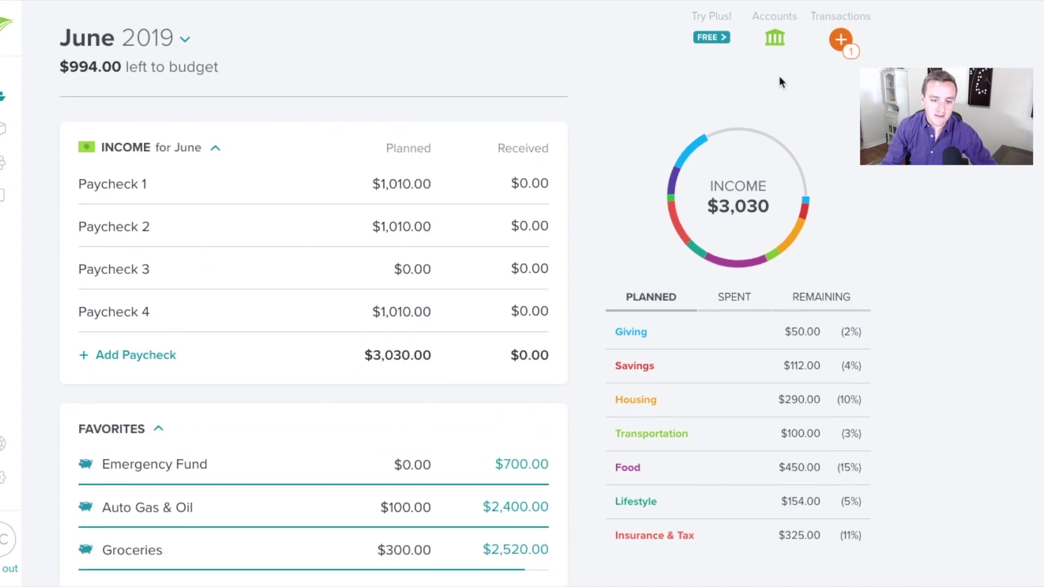
Step: View the new transactions list with the June 27 ATM Withdrawal of -$20.00, then close it
left_click(840, 38)
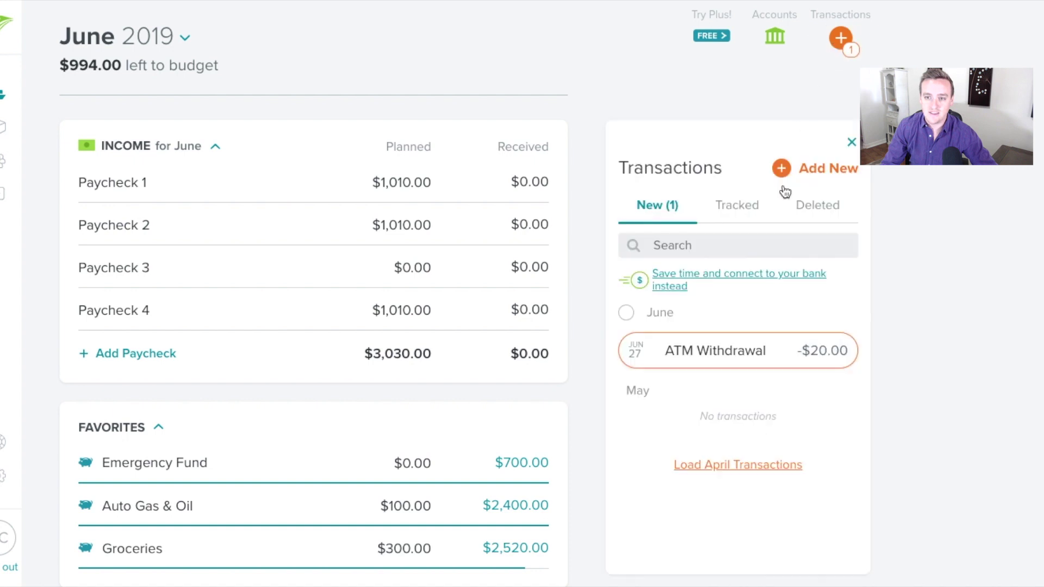
mouse_move(666, 357)
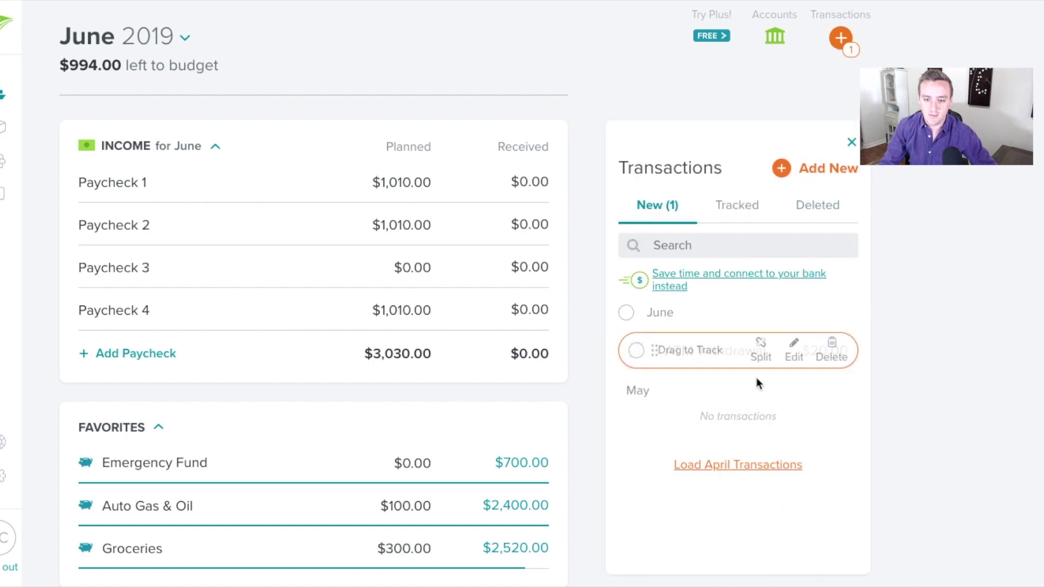
left_click(852, 141)
Step: Scroll the budget down to the Food section showing Groceries and Restaurant
scroll(442, 345, "down", 1)
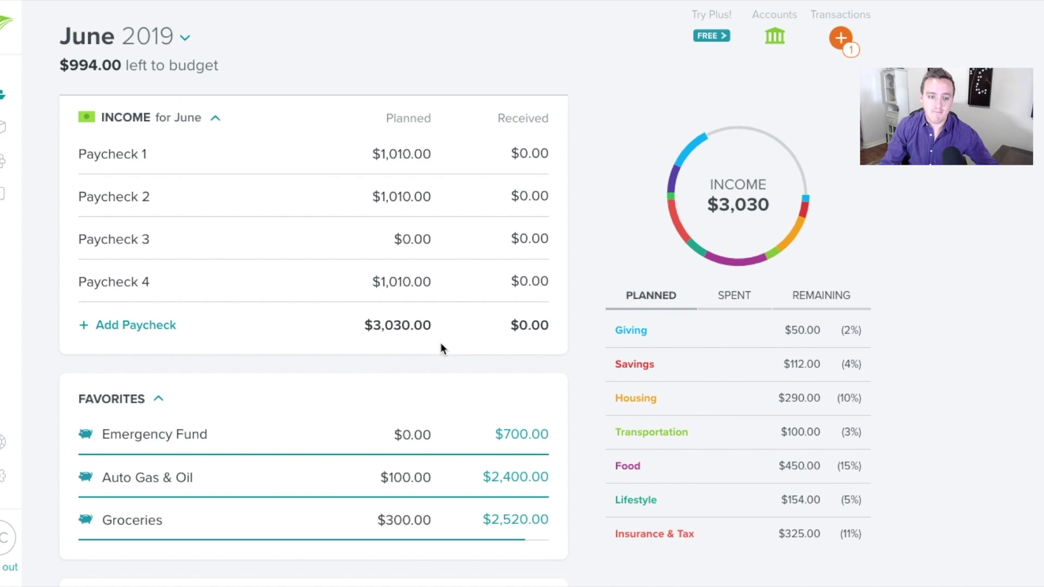
scroll(440, 347, "down", 9)
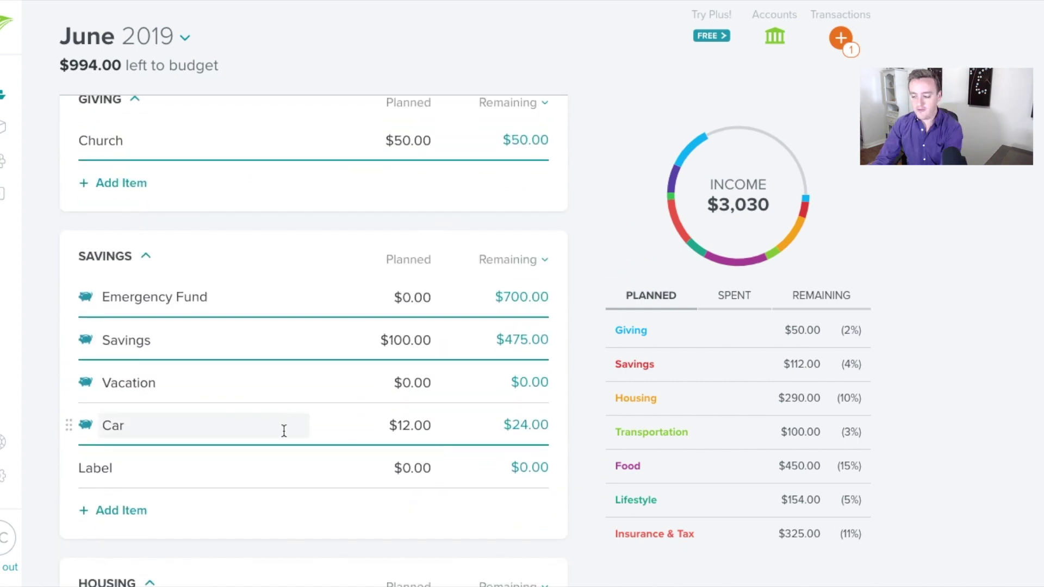
scroll(185, 380, "down", 5)
scroll(184, 385, "up", 14)
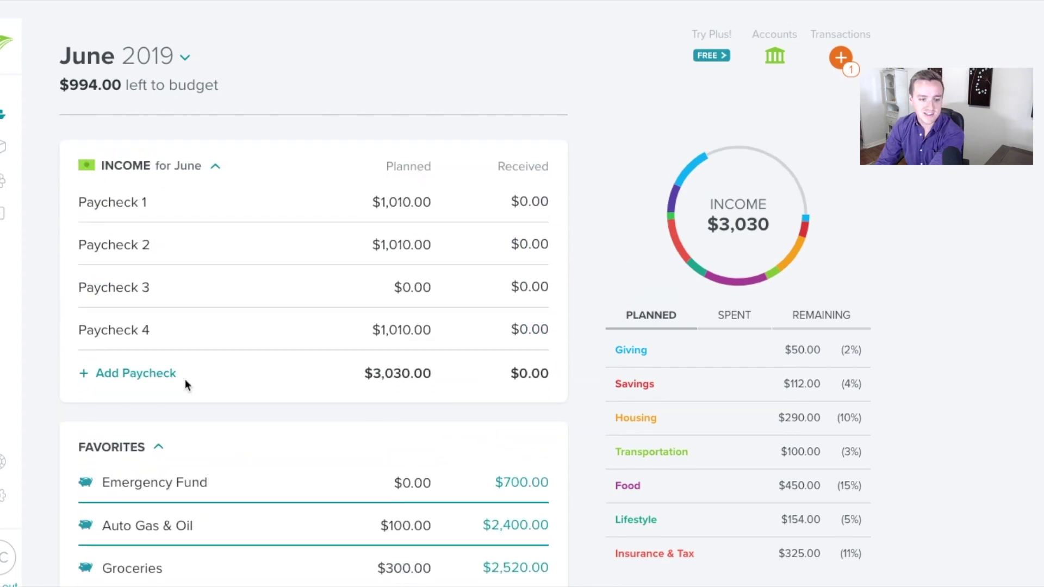
scroll(186, 381, "down", 3)
scroll(186, 377, "down", 10)
scroll(185, 379, "down", 8)
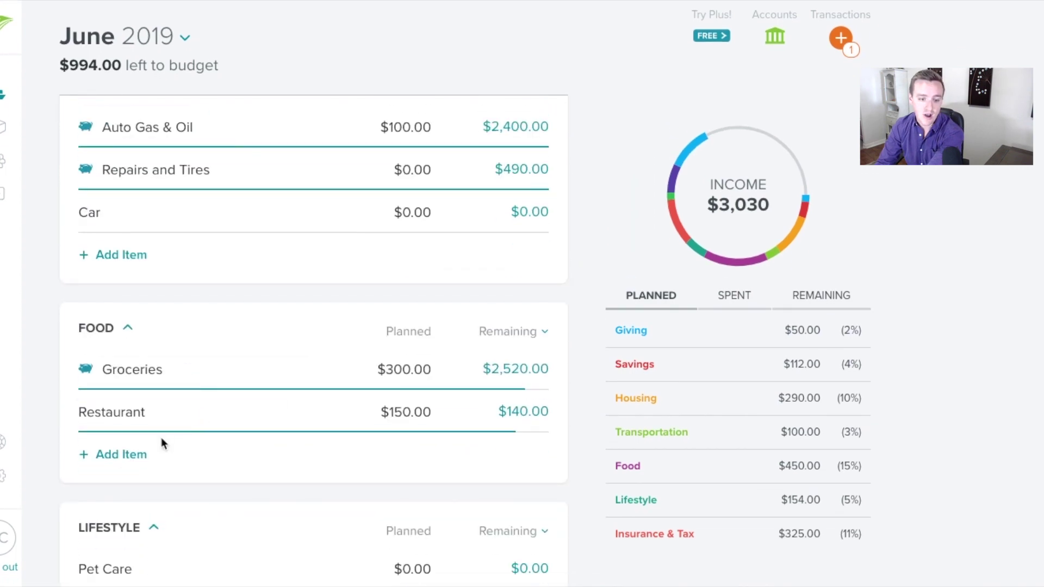
Step: Add a $10.00 Restaurant expense with payee Tacos n More, dated 06/27
left_click(161, 414)
left_click(781, 418)
type("10")
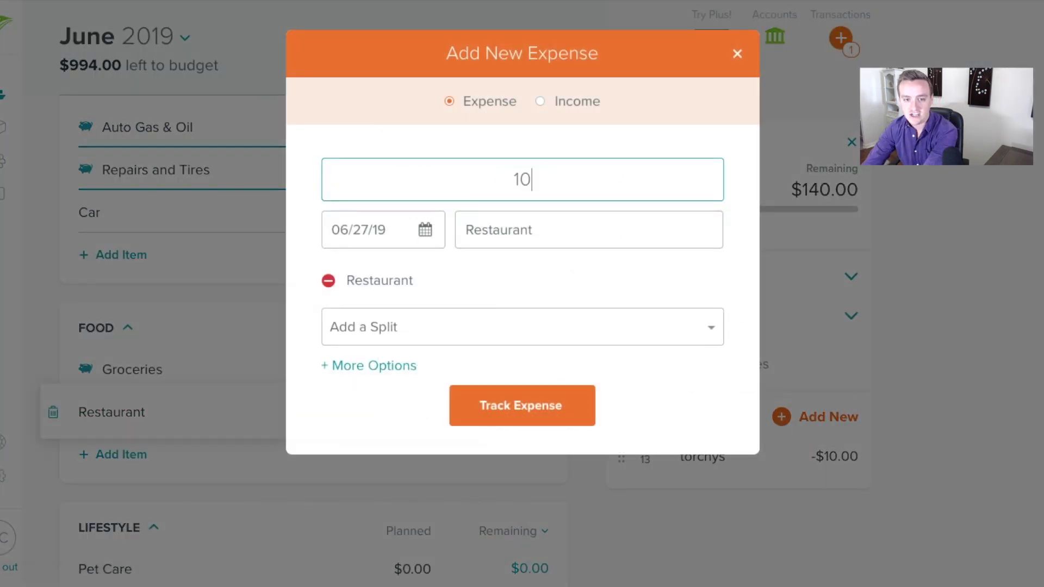
double_click(560, 229)
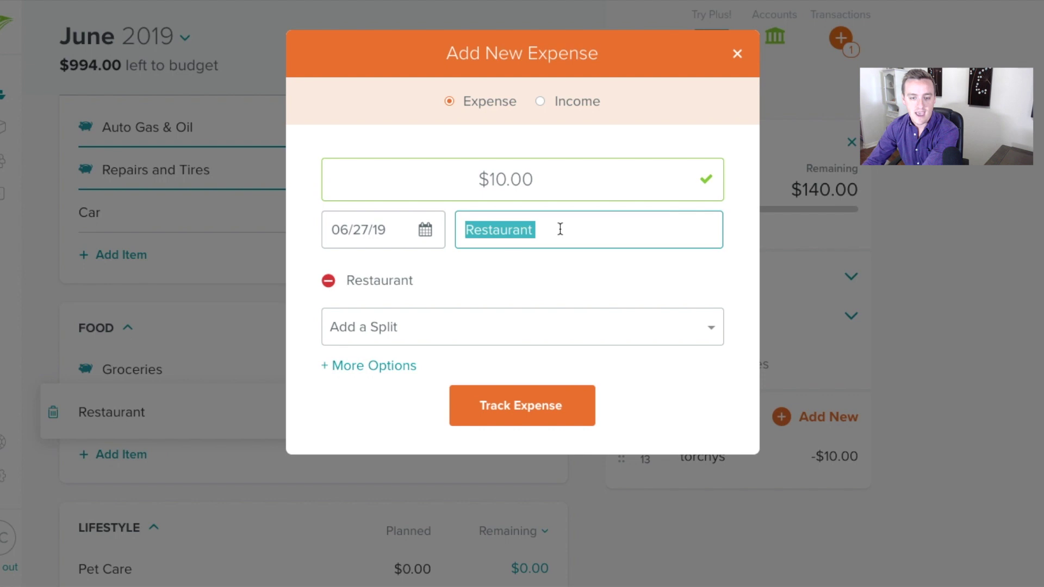
type("Tacos n More")
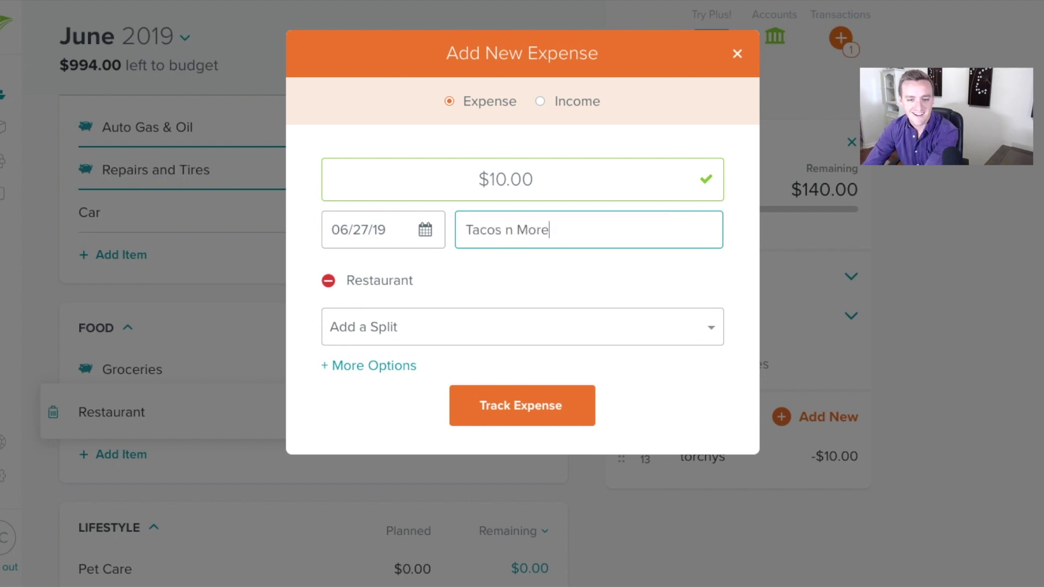
left_click(550, 406)
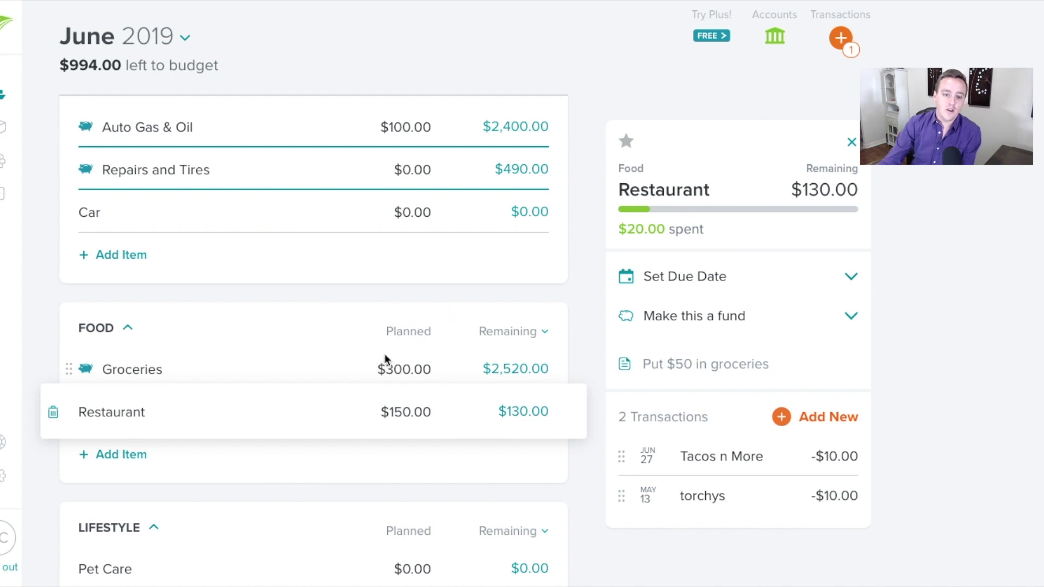
scroll(385, 358, "up", 3)
Step: Add a $5.00 'milk' expense to Groceries, leaving a $2,515.00 balance
scroll(385, 358, "down", 2)
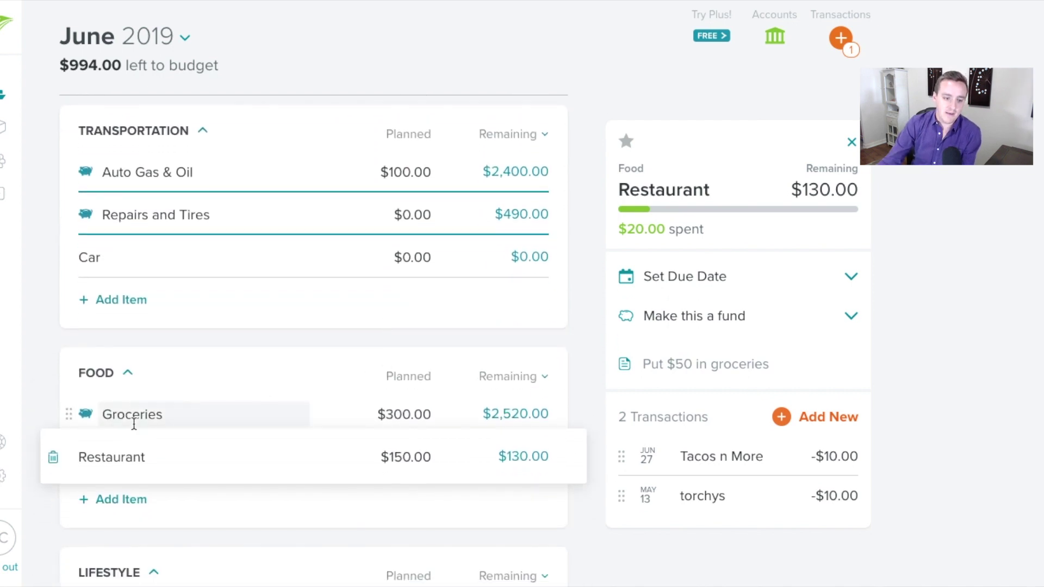
left_click(143, 420)
left_click(781, 374)
type("6")
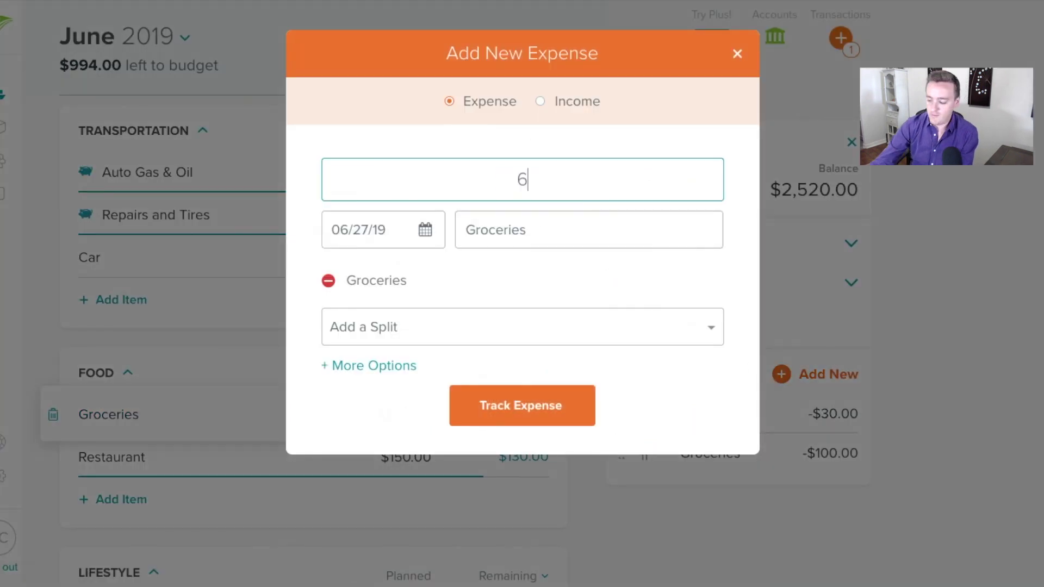
key("BackSpace")
type("5")
left_click(562, 242)
double_click(561, 242)
type("milk")
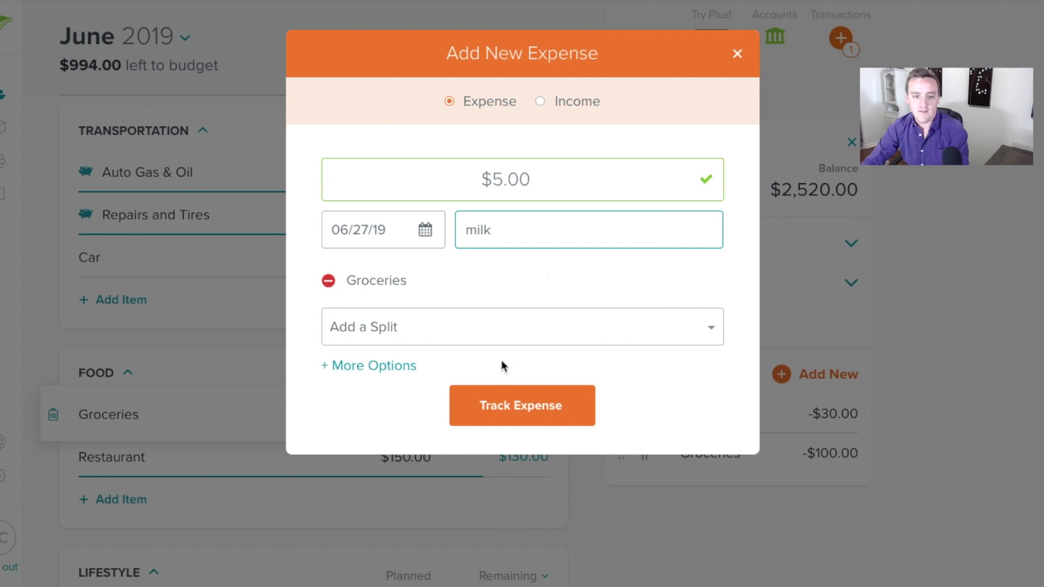
left_click(504, 405)
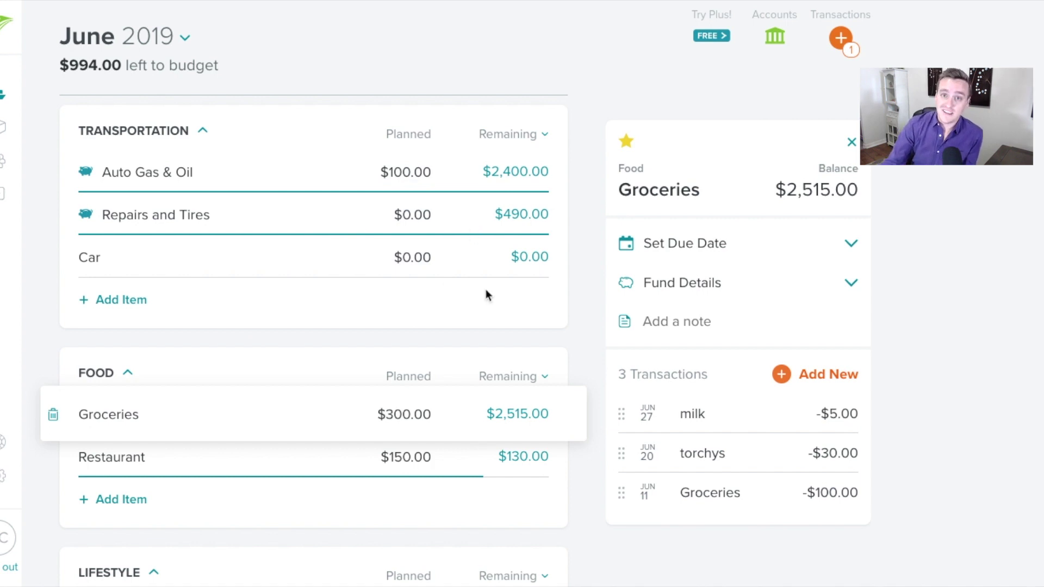
Step: Close the Groceries details and scroll down to the Lifestyle section with Netflix at $9.00
left_click(850, 144)
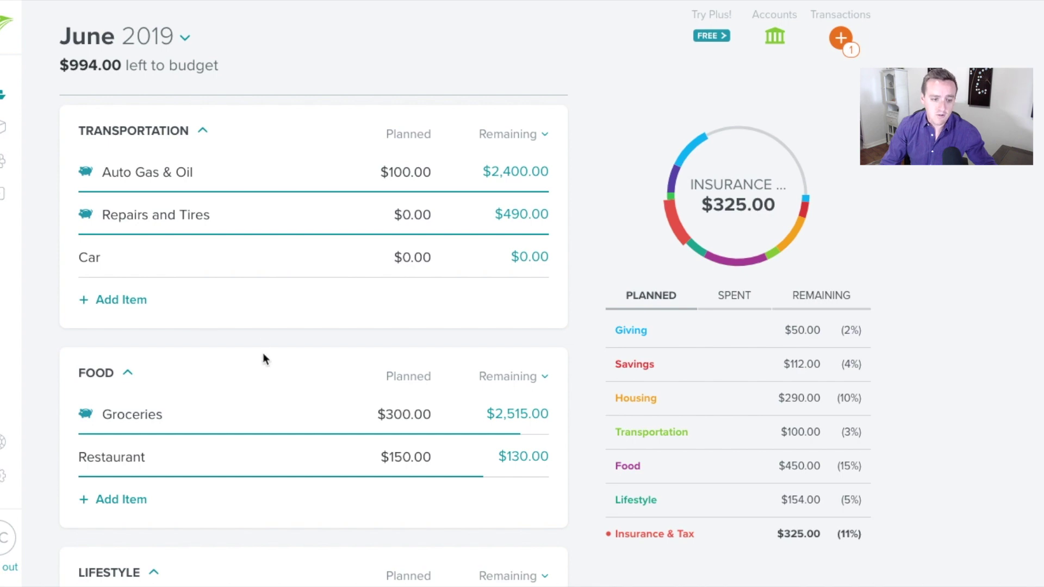
scroll(246, 319, "down", 10)
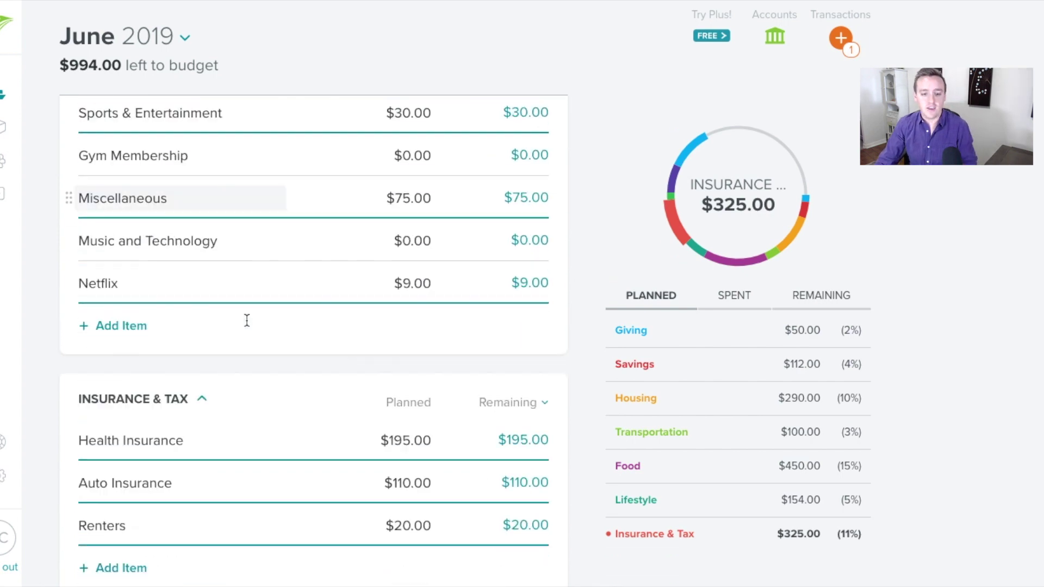
scroll(246, 320, "down", 7)
scroll(246, 321, "up", 20)
scroll(246, 321, "down", 20)
scroll(246, 325, "down", 2)
scroll(246, 325, "up", 15)
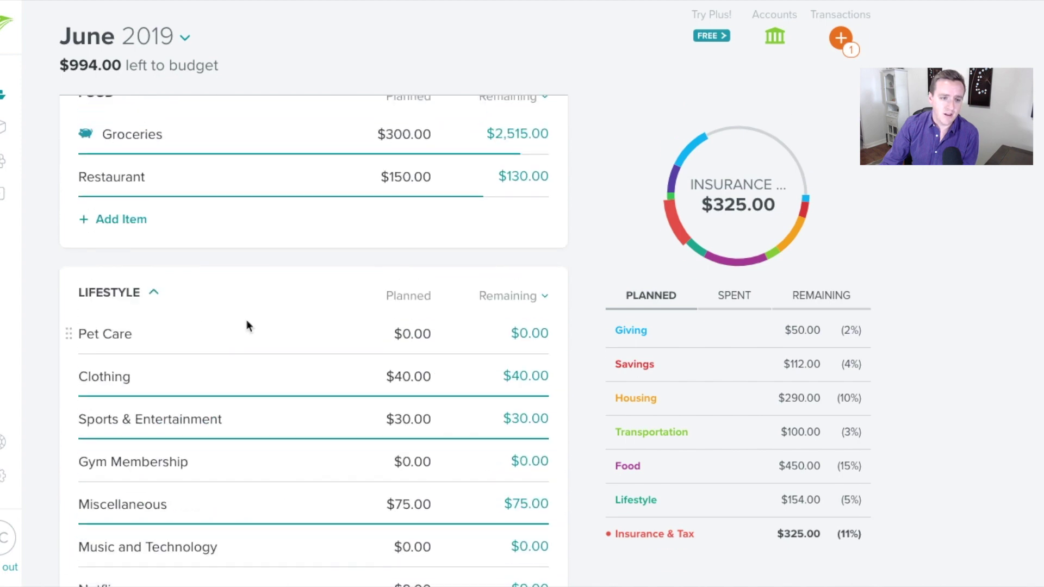
scroll(247, 325, "down", 3)
Step: Add an 'ATM Holding' Lifestyle item and track the $20.00 ATM Withdrawal on it
left_click(140, 472)
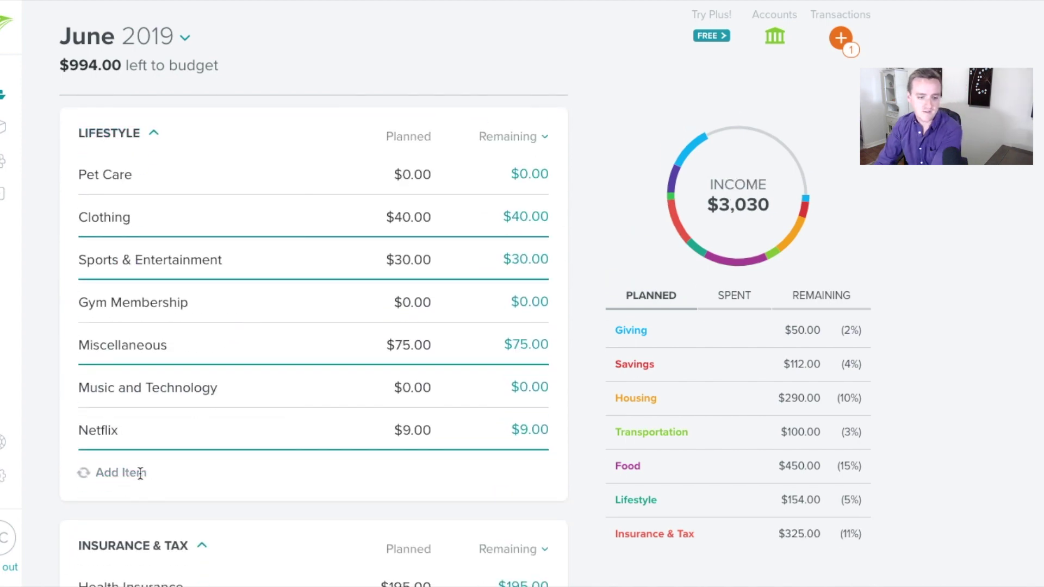
type("ATM Holding")
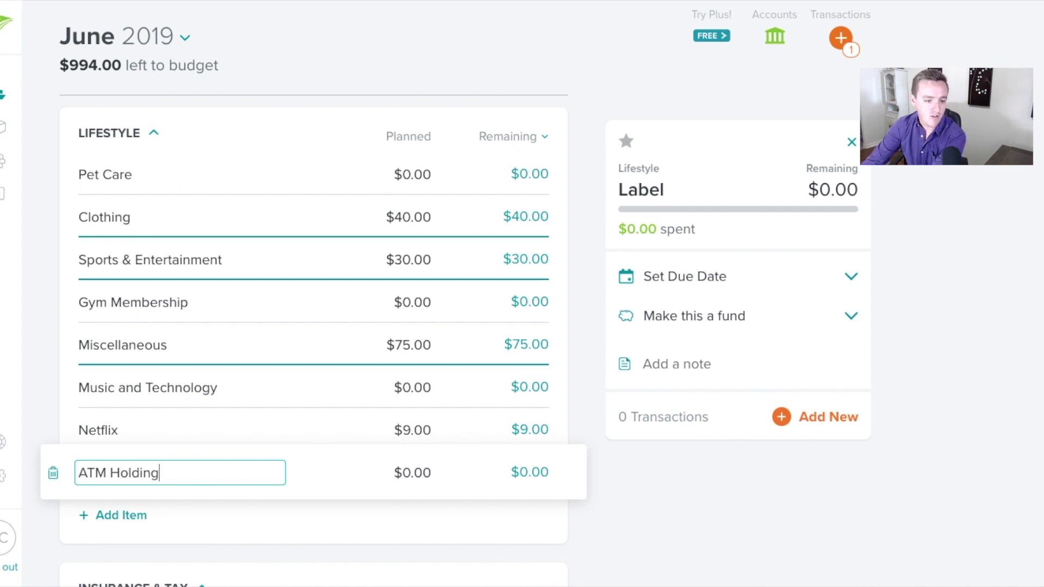
key("Return")
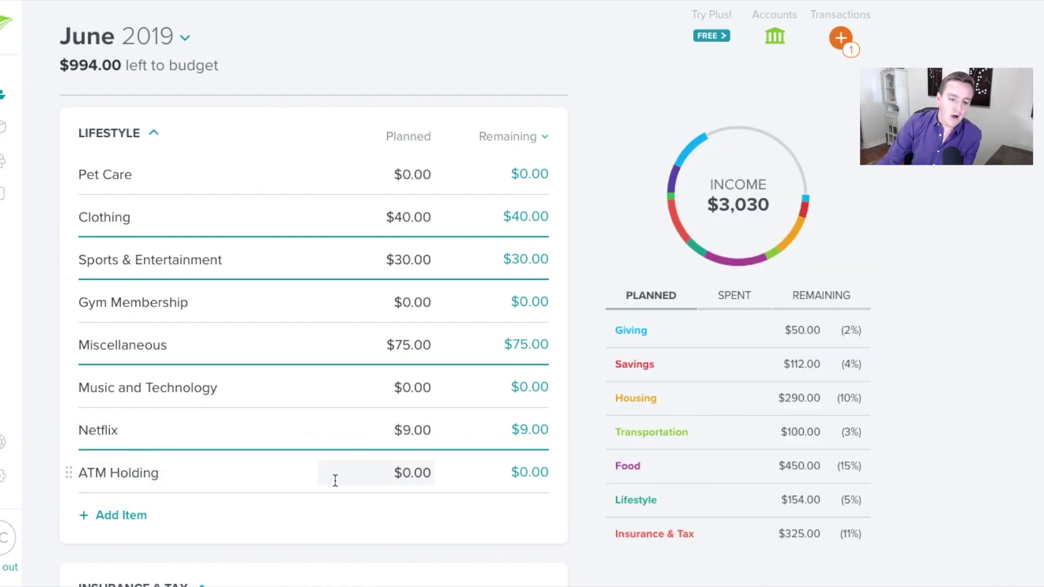
left_click(840, 41)
left_click_drag(705, 350, 169, 479)
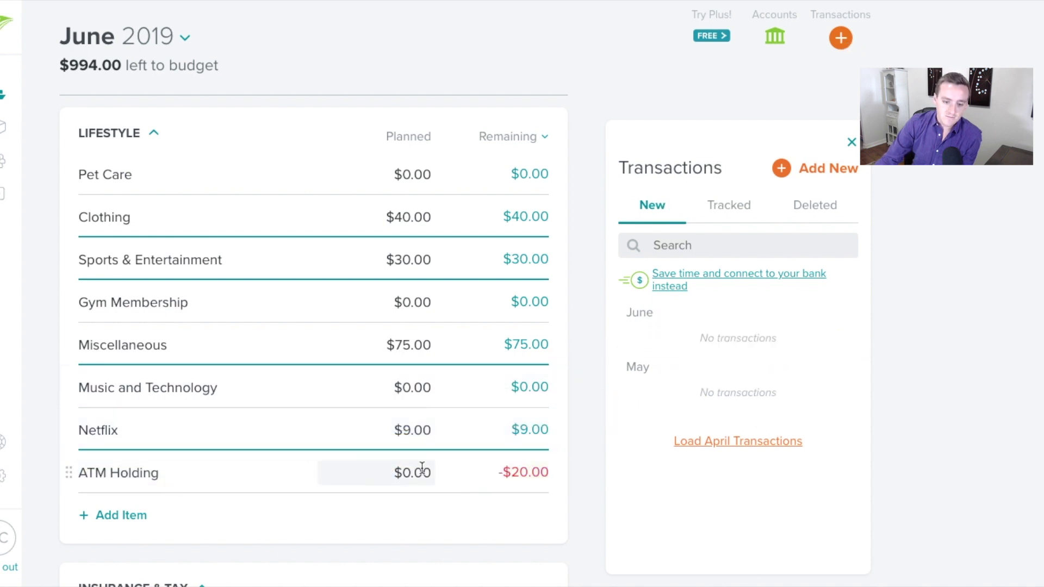
Step: Open the ATM Withdrawal expense from the ATM Holding item's details
left_click(851, 142)
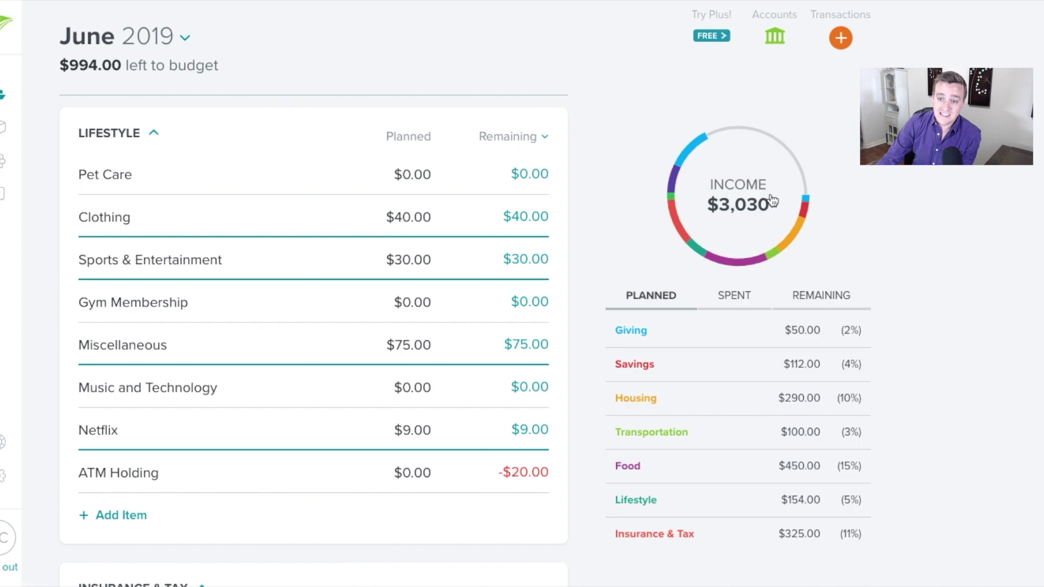
left_click(157, 481)
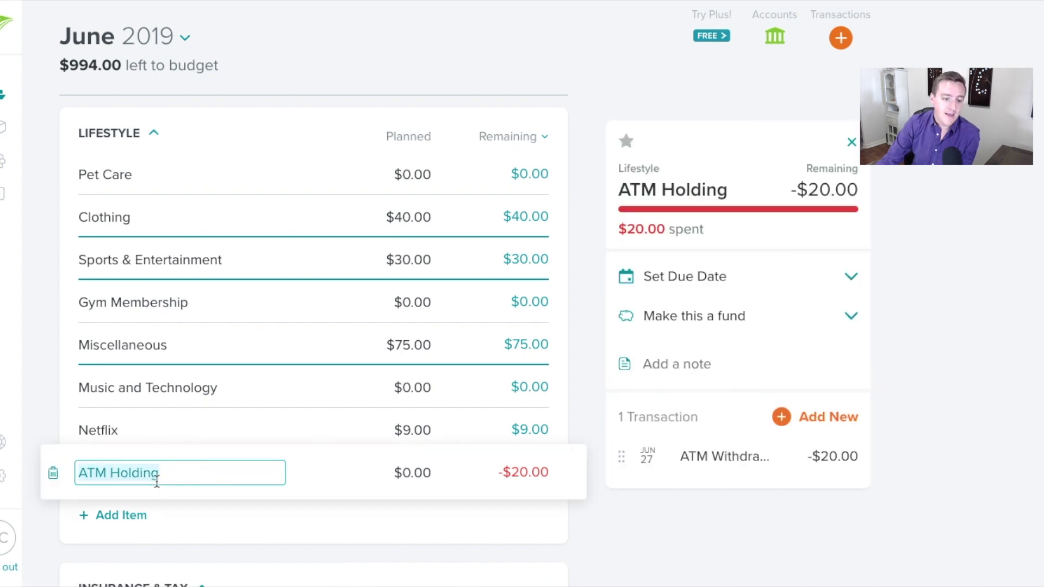
left_click(719, 455)
left_click(719, 454)
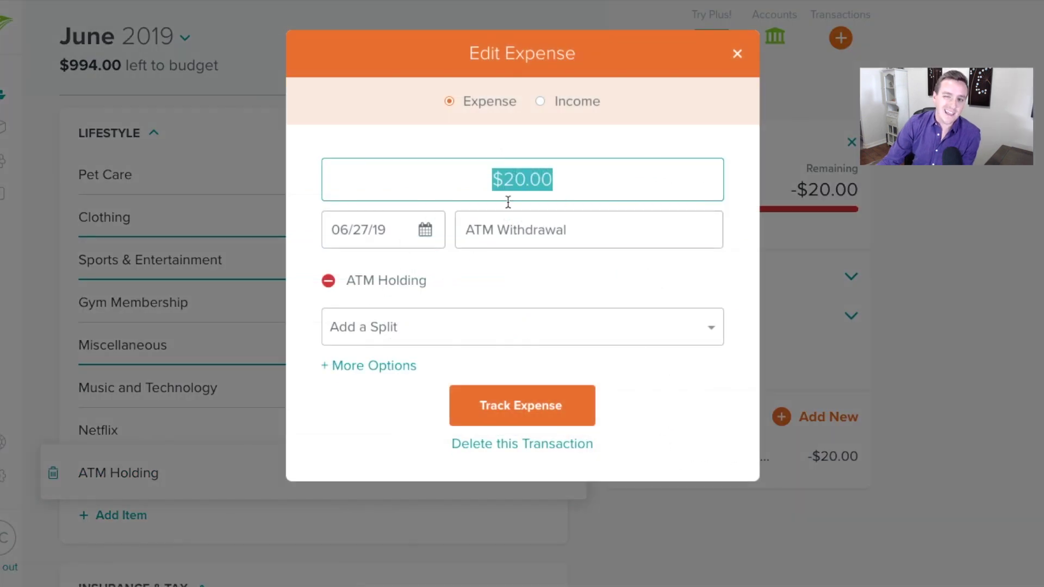
Step: Split the withdrawal into $10 for ATM Holding and $10 for Restaurant, and save
left_click(381, 318)
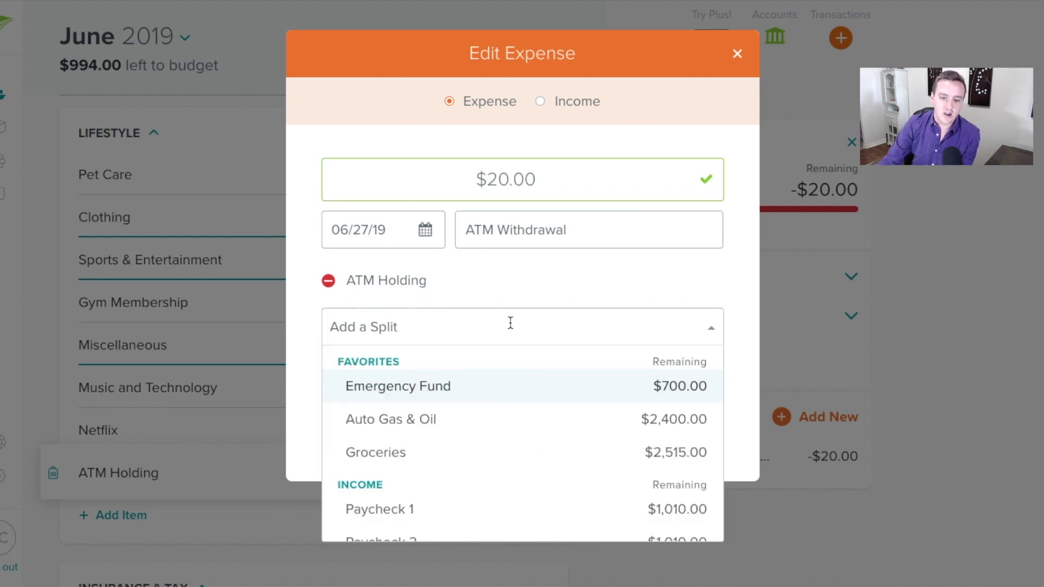
scroll(459, 422, "down", 15)
scroll(459, 422, "down", 4)
left_click(431, 415)
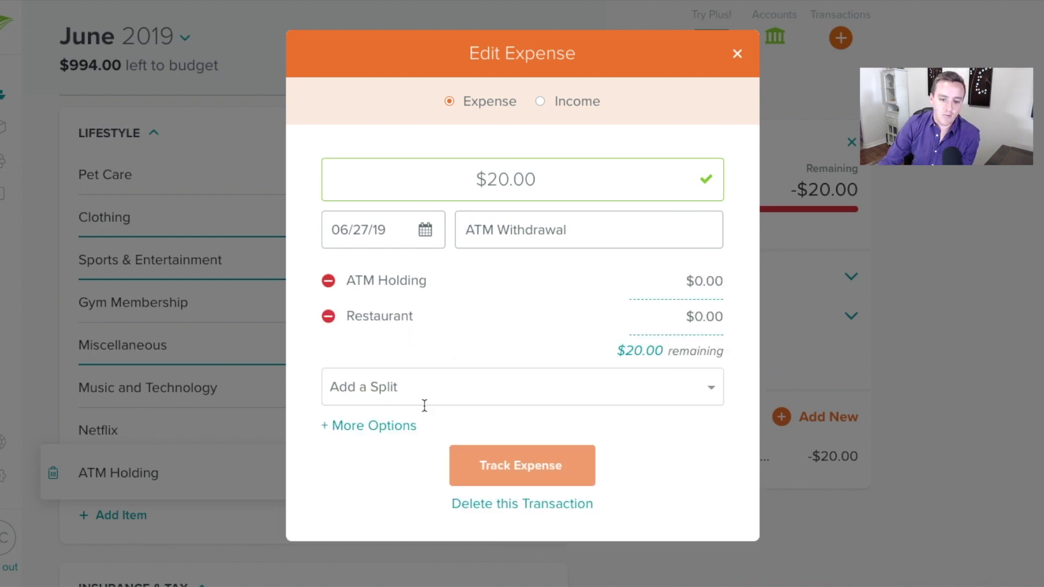
left_click(677, 315)
type("10")
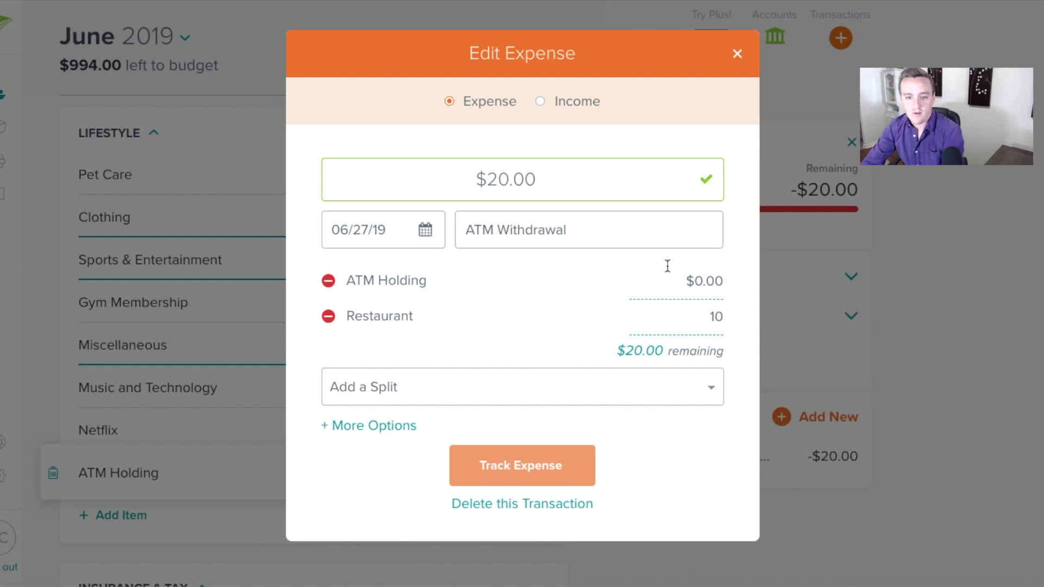
left_click(677, 281)
type("1")
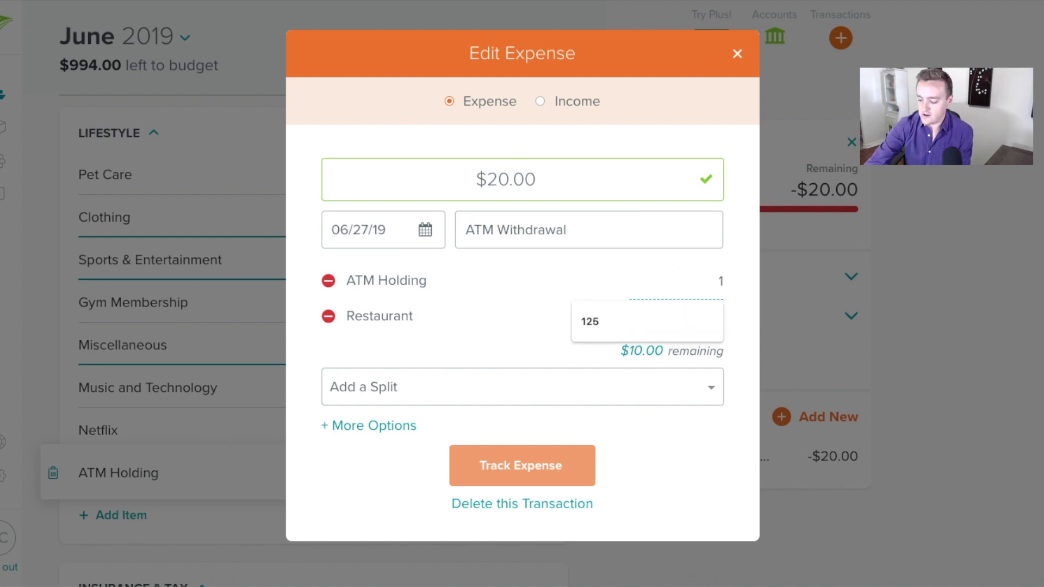
type("0")
left_click(562, 430)
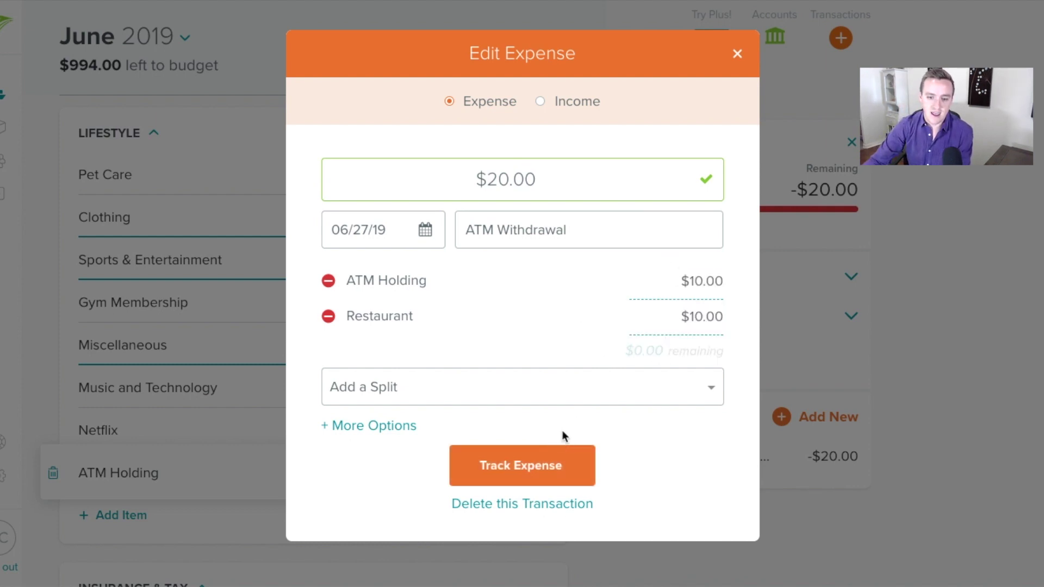
left_click(543, 459)
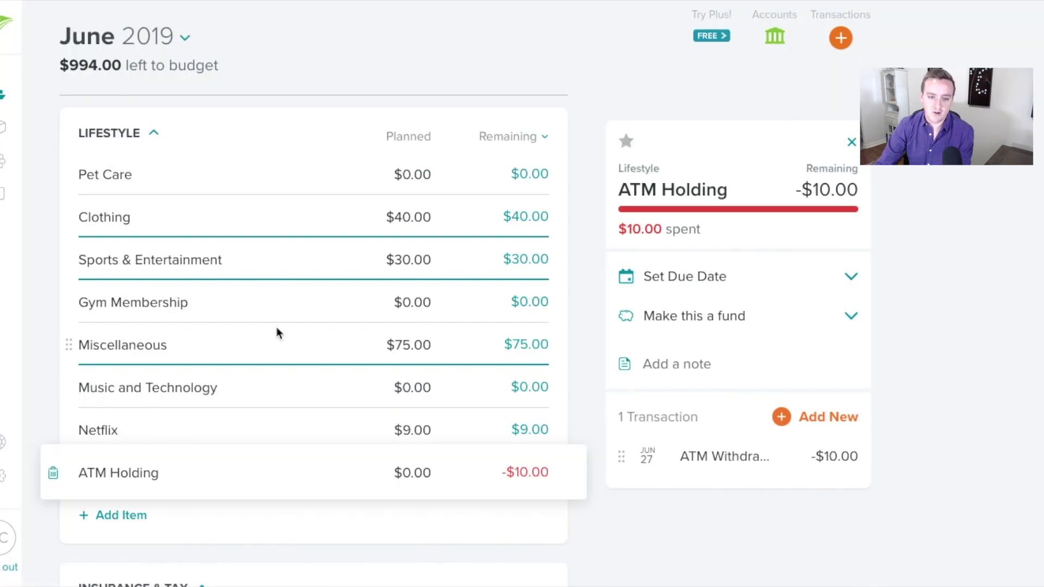
scroll(276, 327, "up", 7)
Step: Check Restaurant's details, then reopen the ATM Withdrawal from ATM Holding for editing
left_click(200, 403)
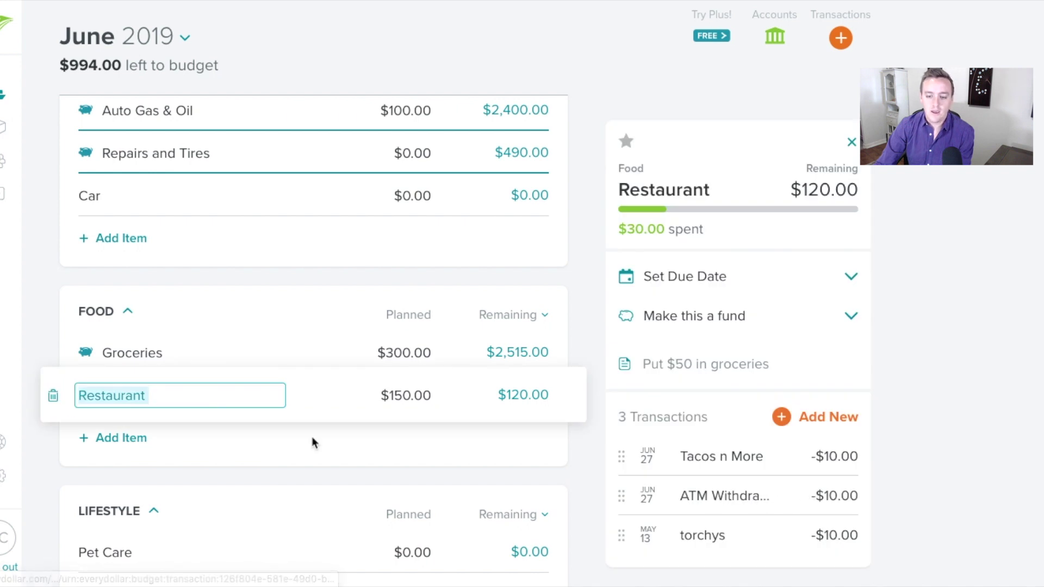
scroll(312, 436, "down", 8)
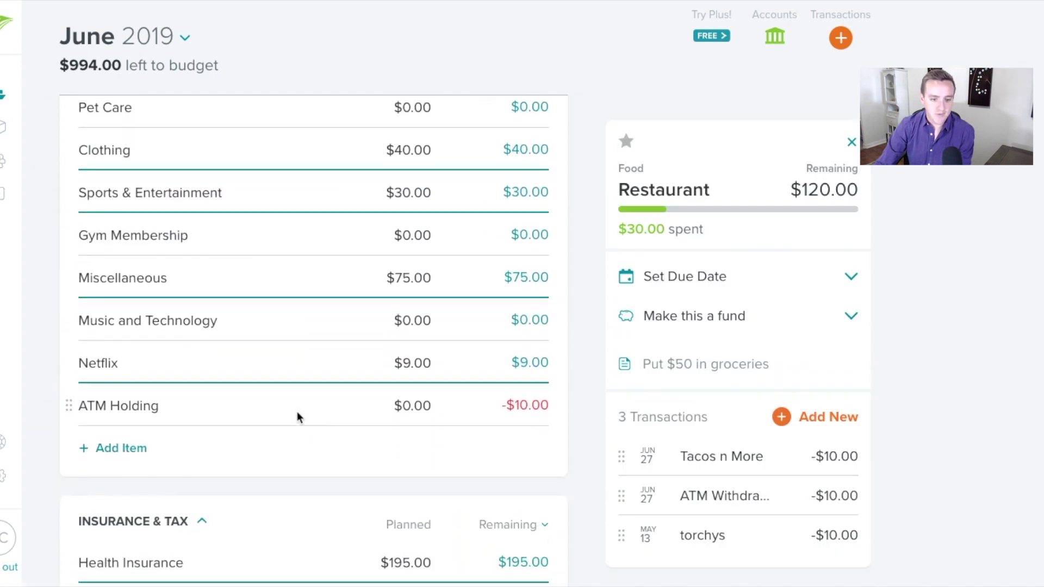
left_click(297, 412)
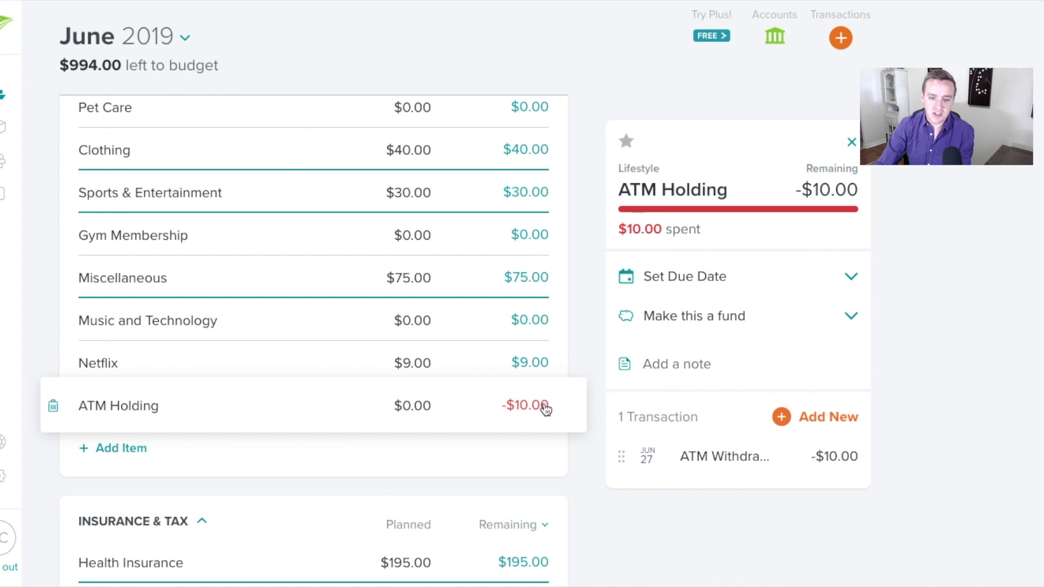
left_click(213, 413)
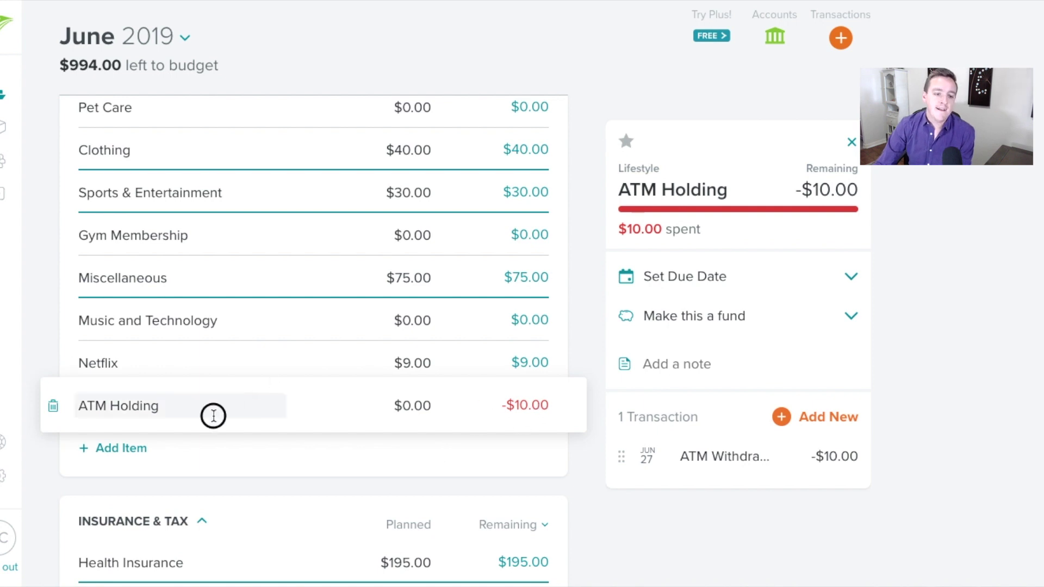
left_click(770, 457)
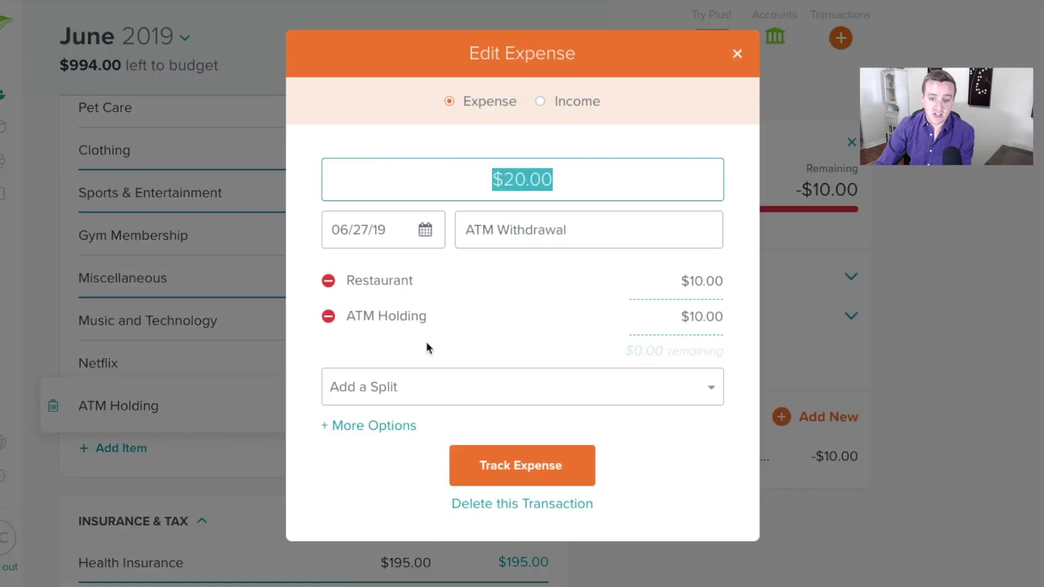
Step: Add a $5 Groceries split, lower Restaurant to $5, keep ATM Holding at $10, and save
left_click(394, 394)
scroll(400, 461, "down", 2)
scroll(399, 461, "up", 1)
left_click(401, 447)
left_click(700, 351)
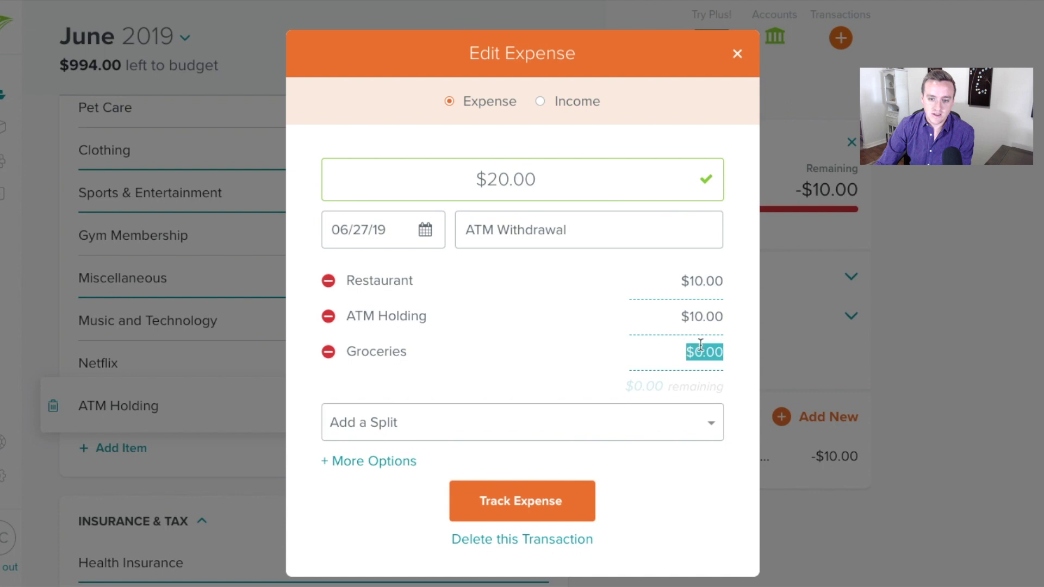
type("5")
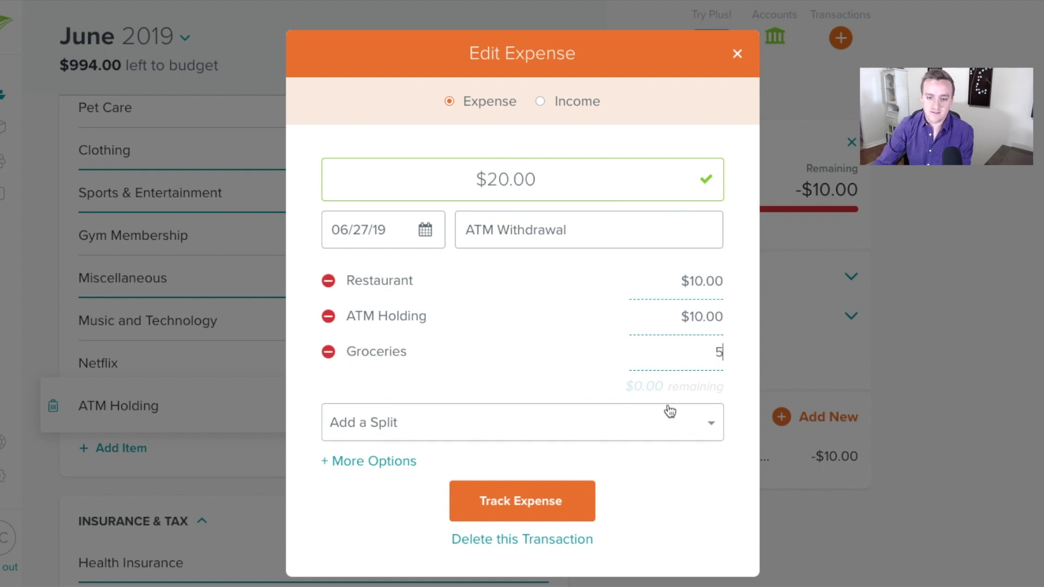
left_click(667, 385)
left_click(710, 283)
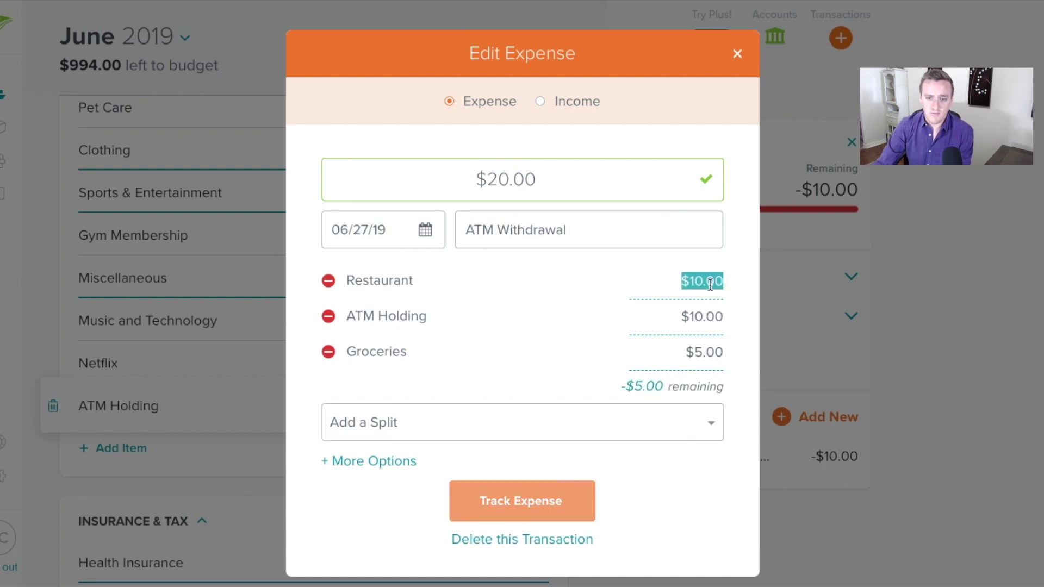
type("5")
left_click(567, 370)
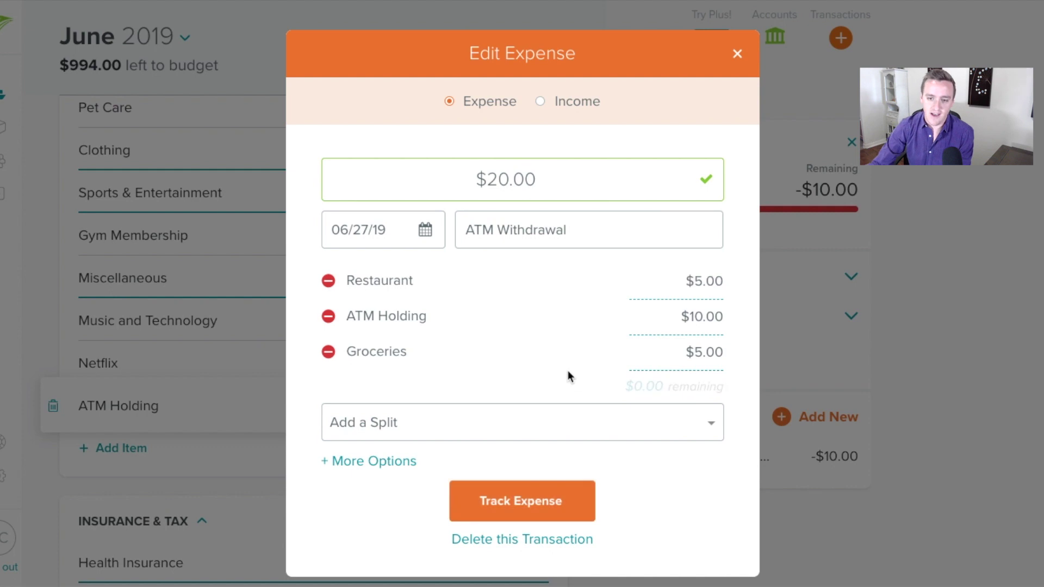
left_click(503, 505)
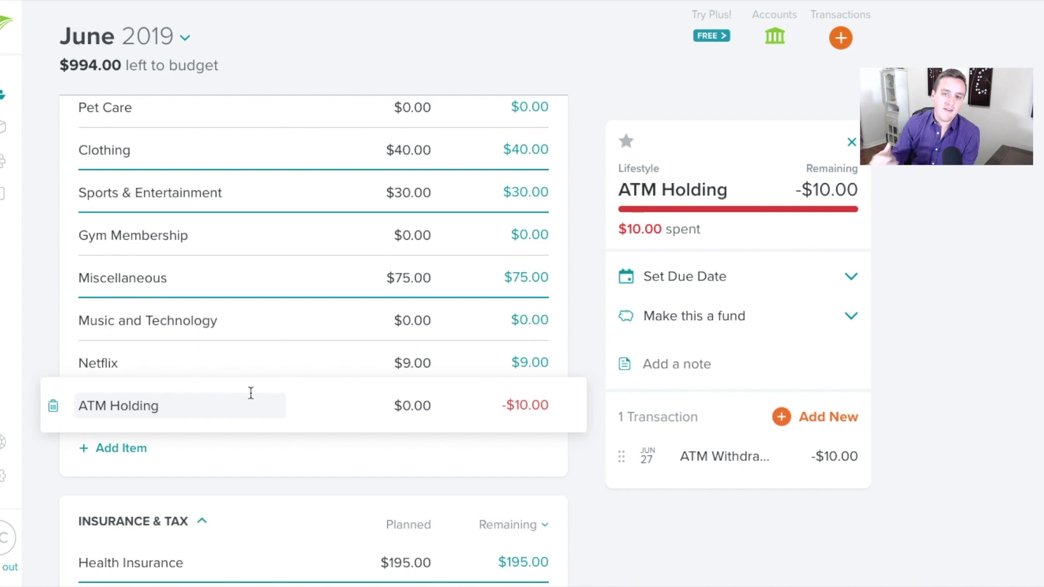
scroll(186, 329, "up", 7)
scroll(187, 333, "down", 4)
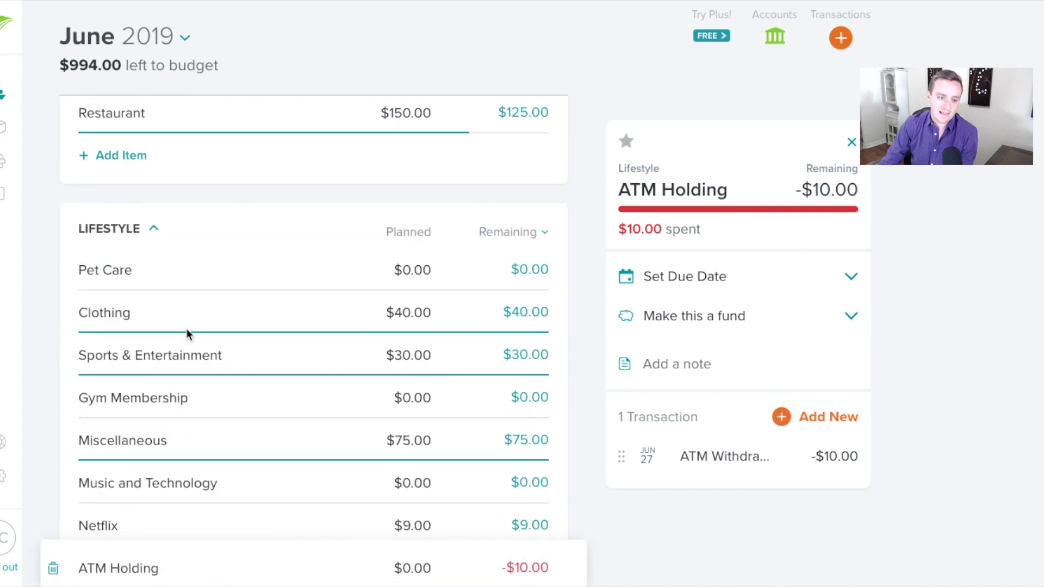
scroll(187, 333, "down", 2)
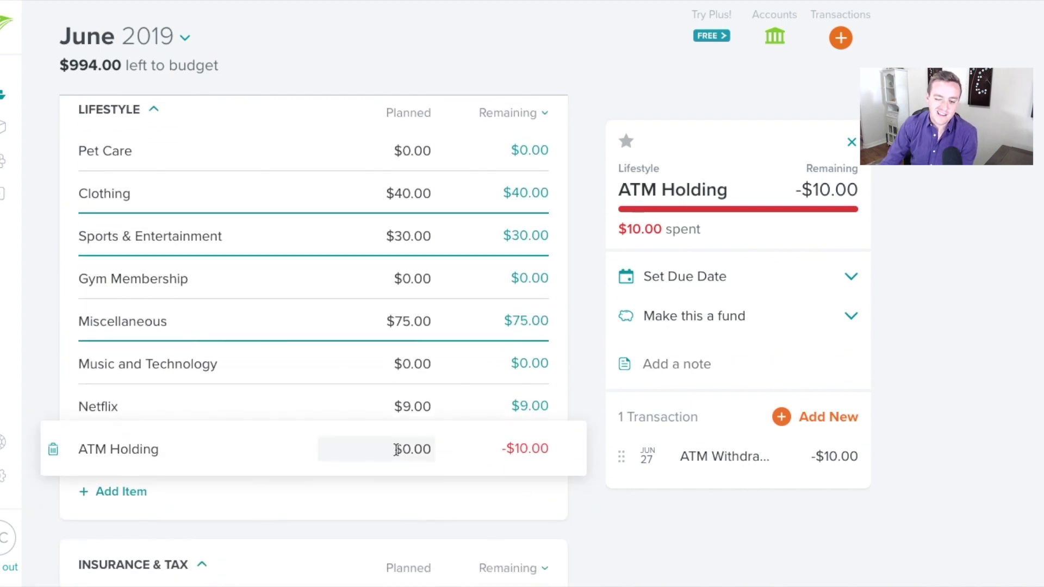
scroll(392, 447, "up", 7)
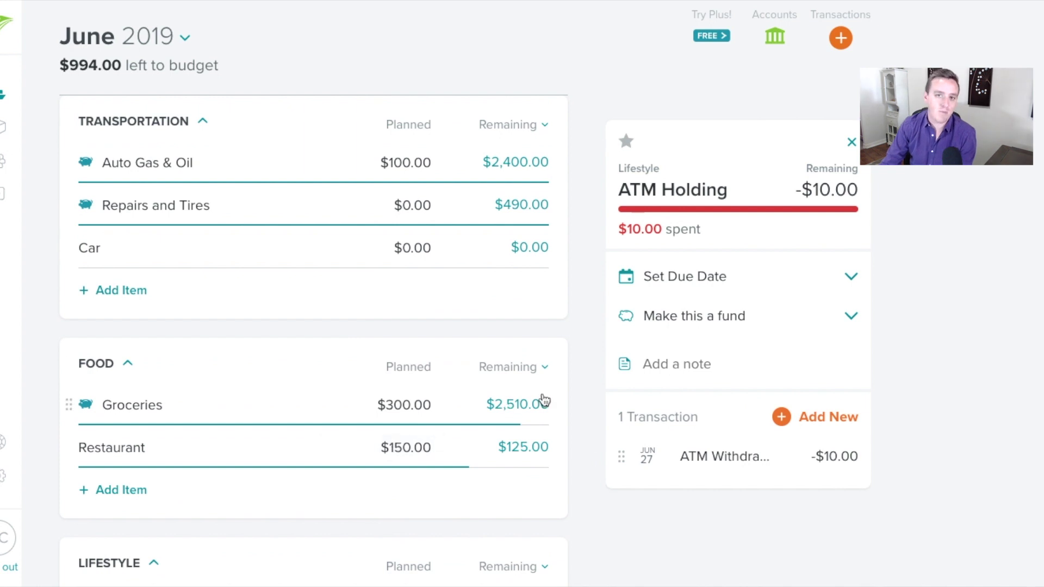